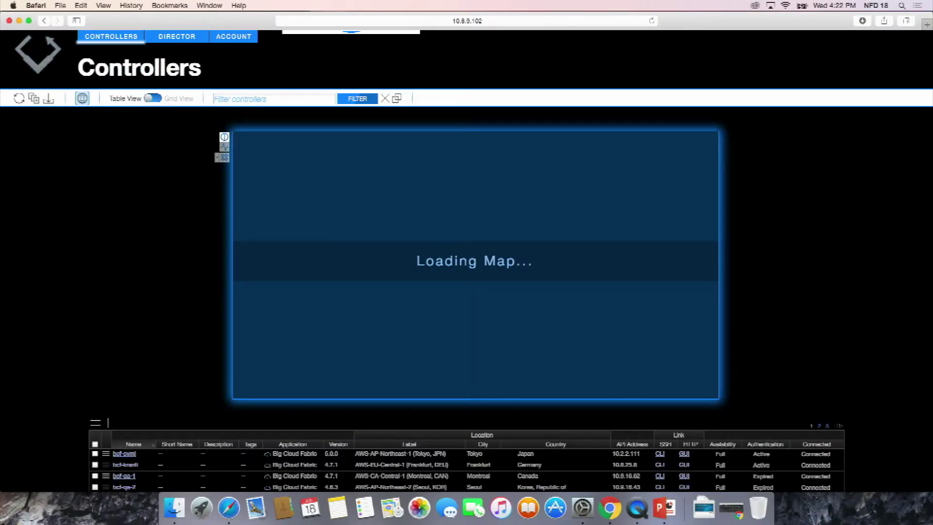
- Zoom in on the Controllers page, review the controller table, and colour map markers by status
key("super+equal")
key("super+equal")
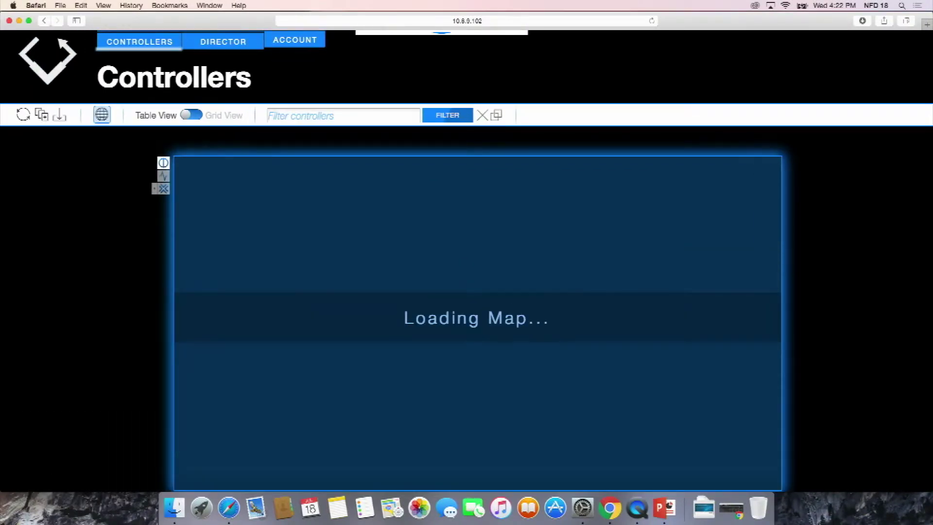
scroll(816, 285, "down", 5)
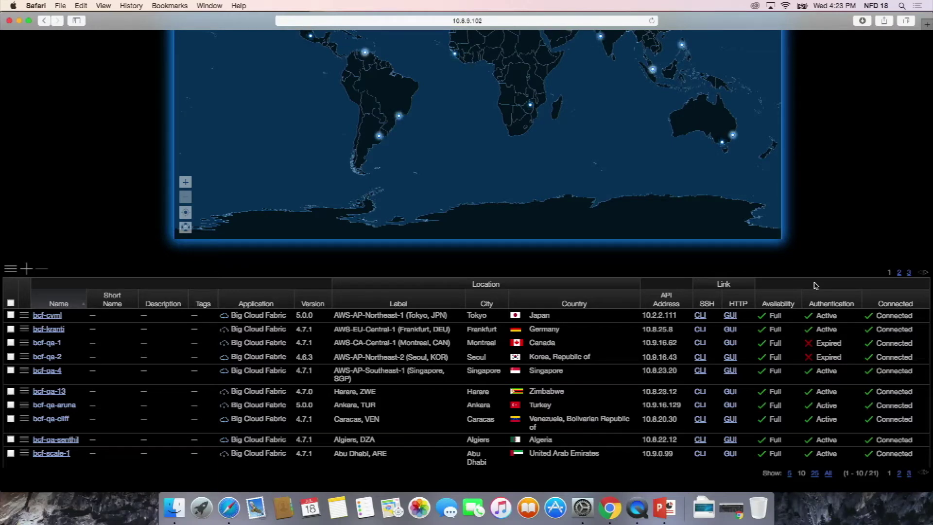
scroll(815, 285, "up", 5)
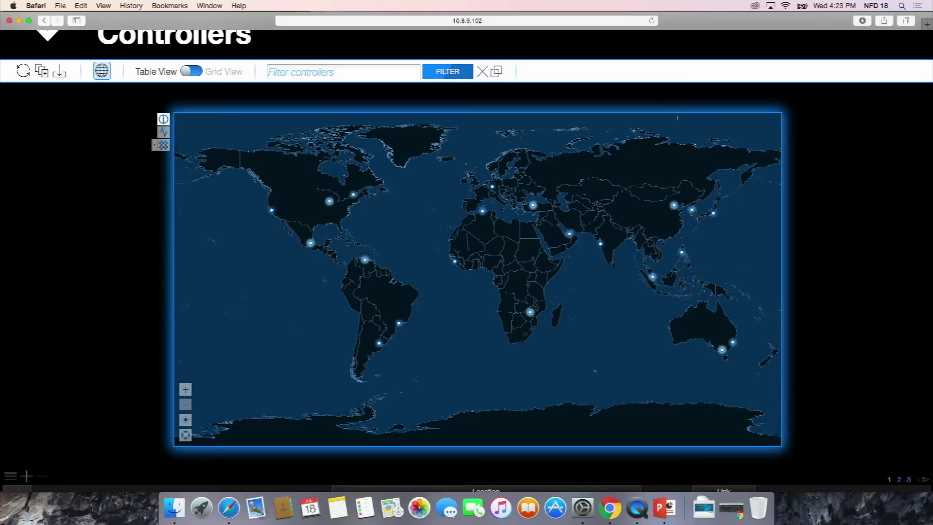
left_click(164, 133)
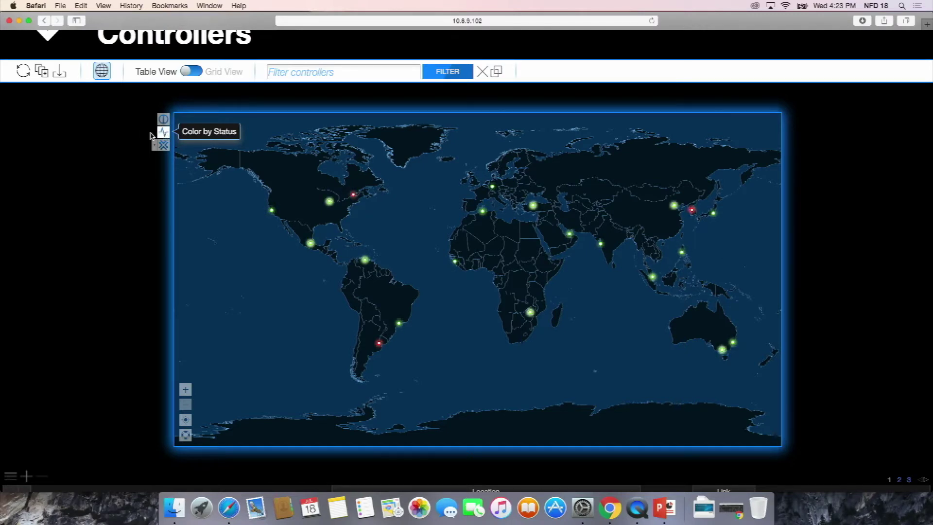
- Colour the controller markers by Big Switch application and collapse the world map
left_click(163, 146)
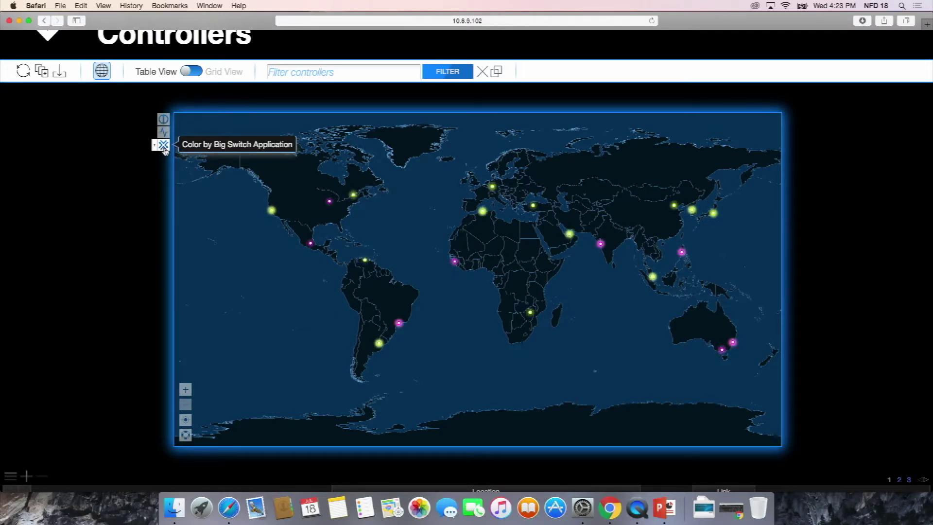
scroll(145, 184, "down", 2)
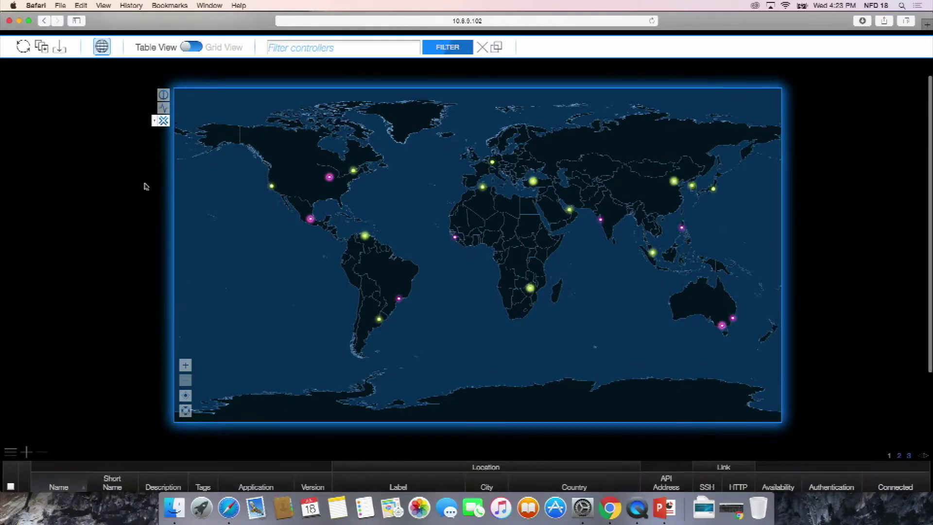
left_click(101, 47)
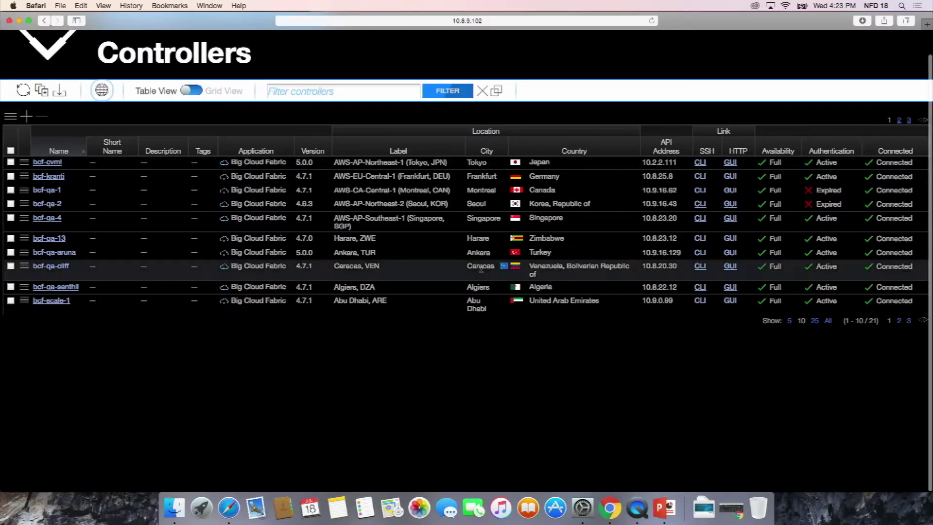
- Set the page size to 25 to list all 21 controllers, then switch to Grid View cards
left_click(814, 320)
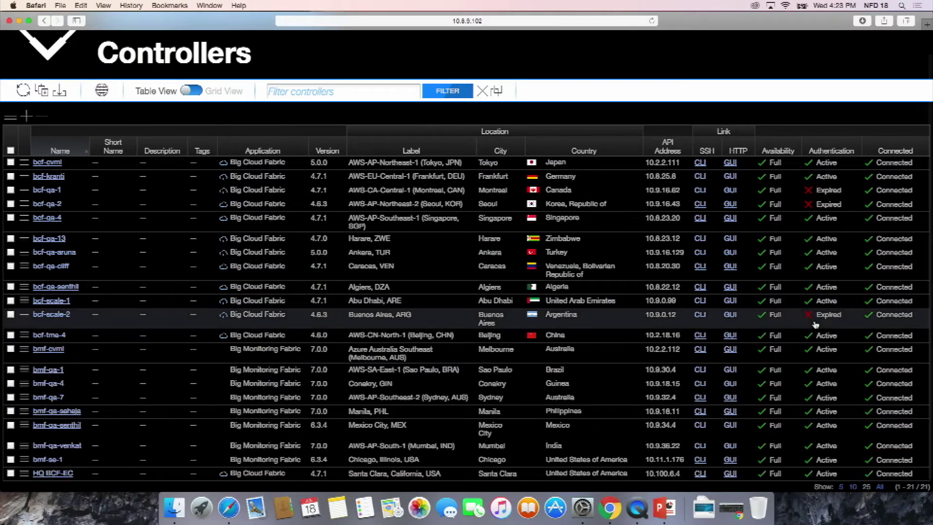
scroll(815, 324, "down", 1)
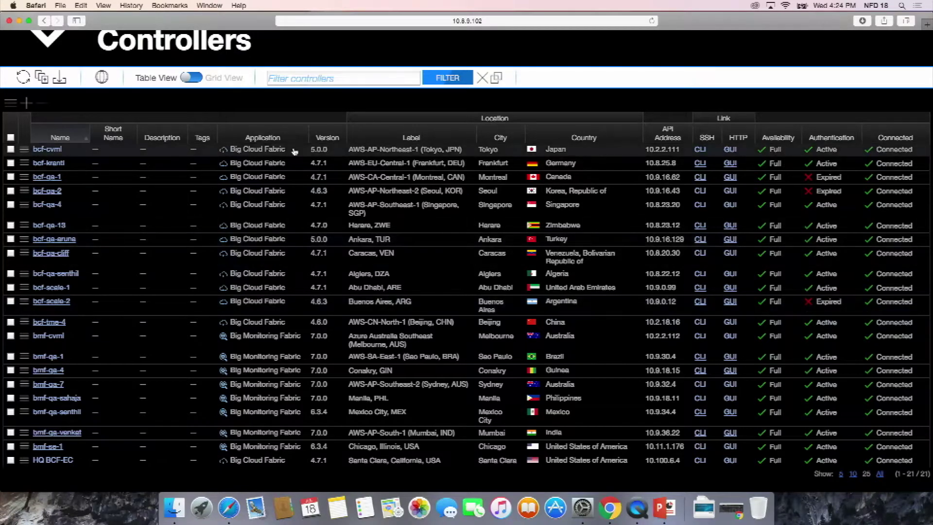
left_click(197, 79)
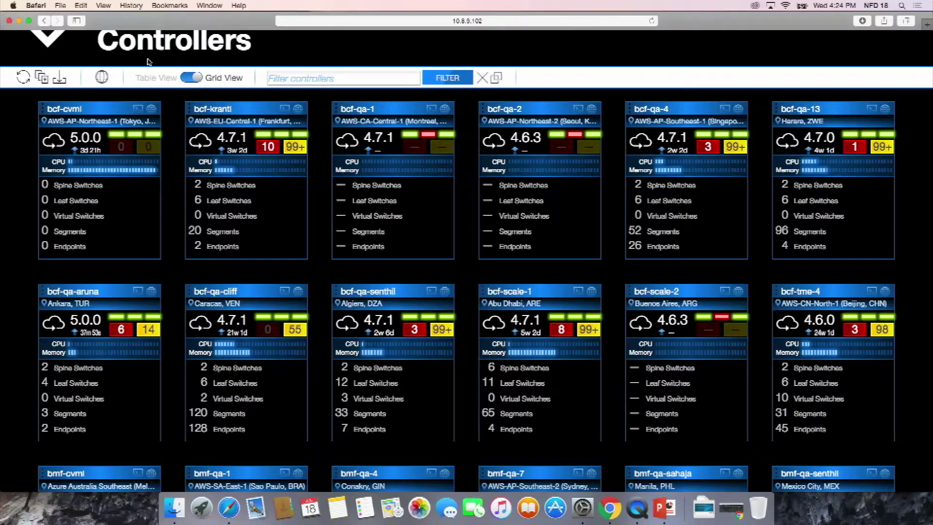
- Add a controller at 54.218.74.76 with username admin and its password, and connect
scroll(153, 63, "up", 2)
mouse_move(141, 46)
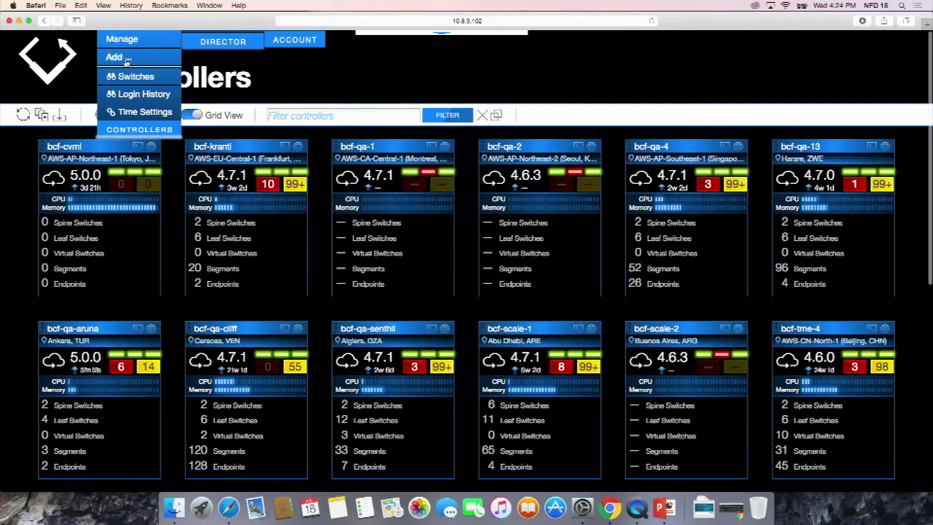
left_click(126, 59)
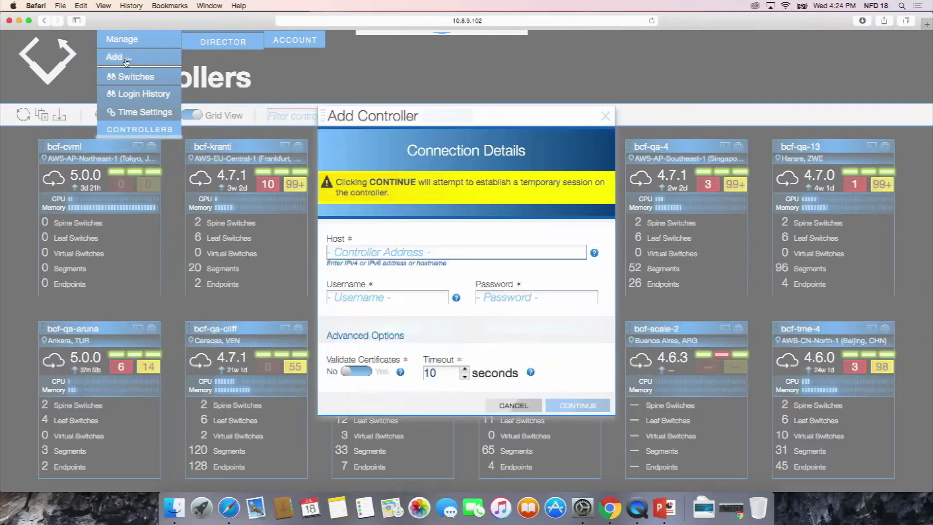
type("54.")
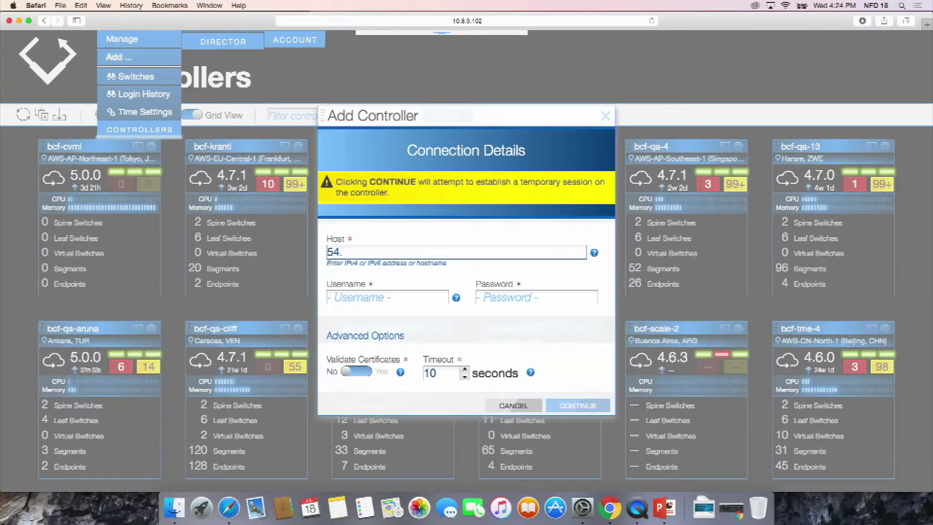
type("218")
type(".75")
type("76")
key("Tab")
type("admin")
key("Tab")
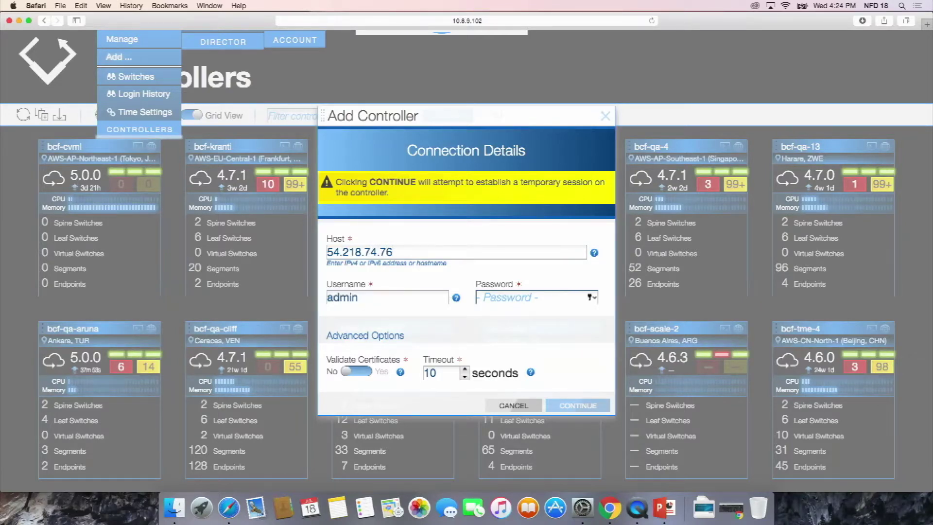
type("***")
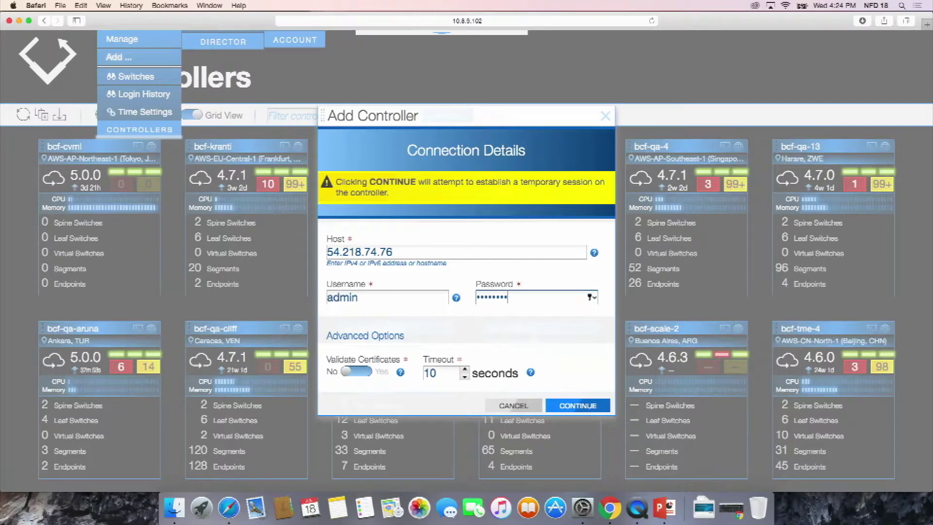
key("Return")
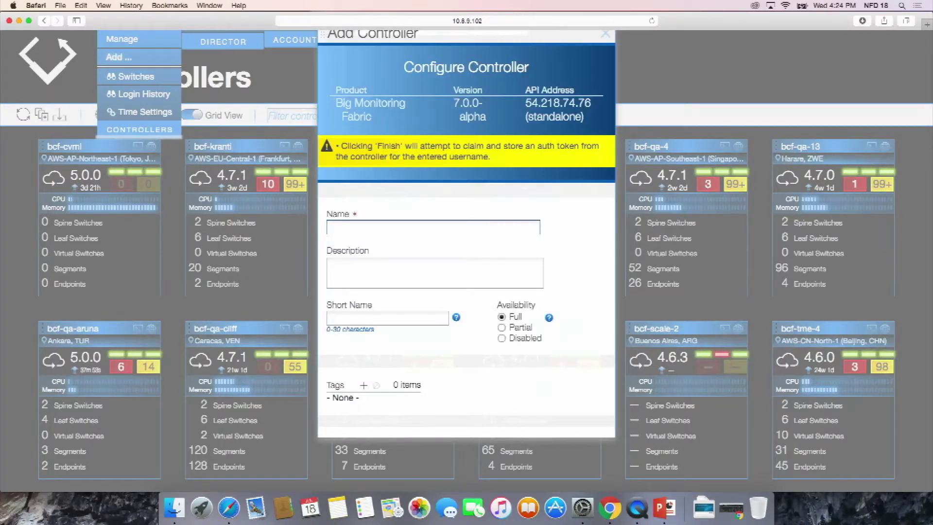
- Enter the name bmf-aws, choose location AWS-US-West-2 (Boardman, Oregon, USA), and finish
type("bmf-aws")
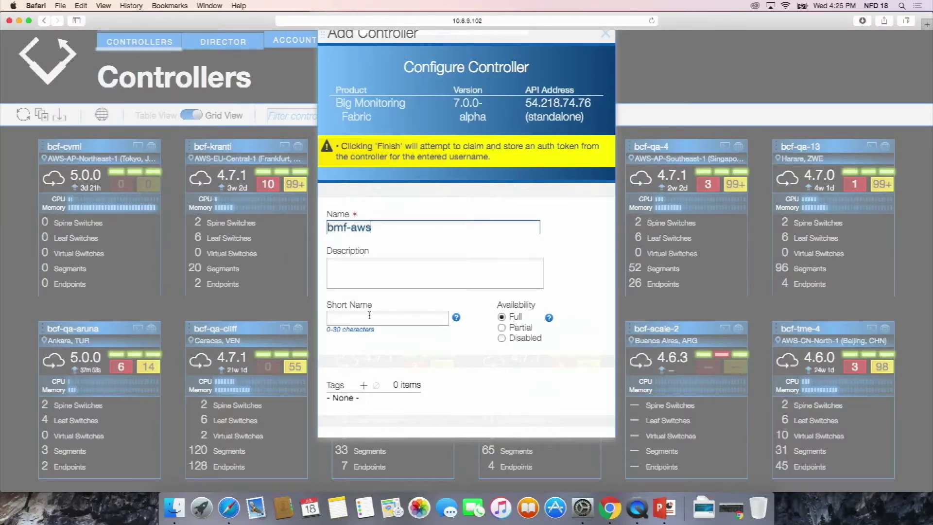
scroll(369, 315, "down", 4)
left_click(507, 395)
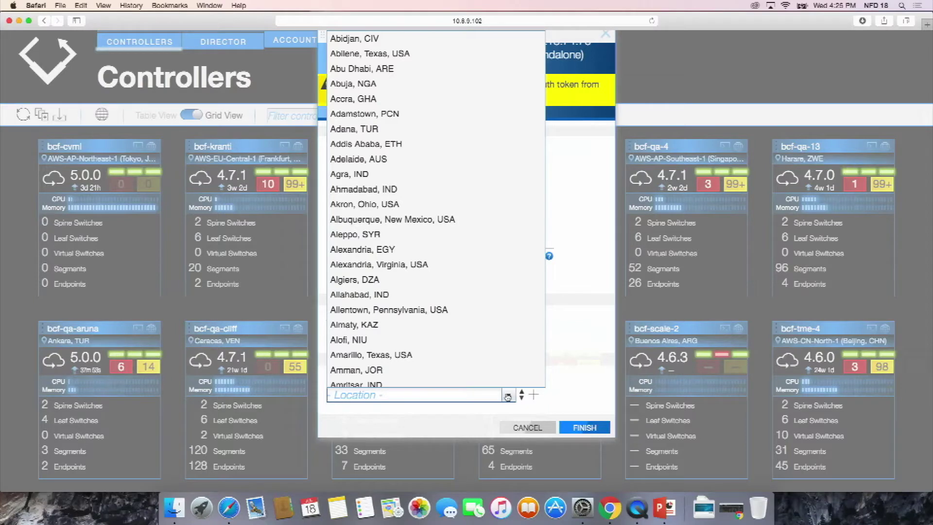
type("aw")
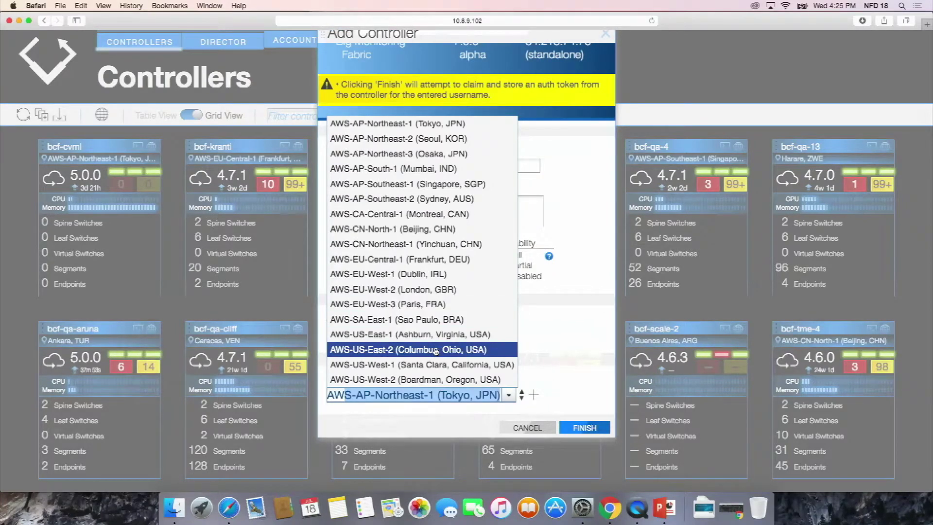
left_click(418, 379)
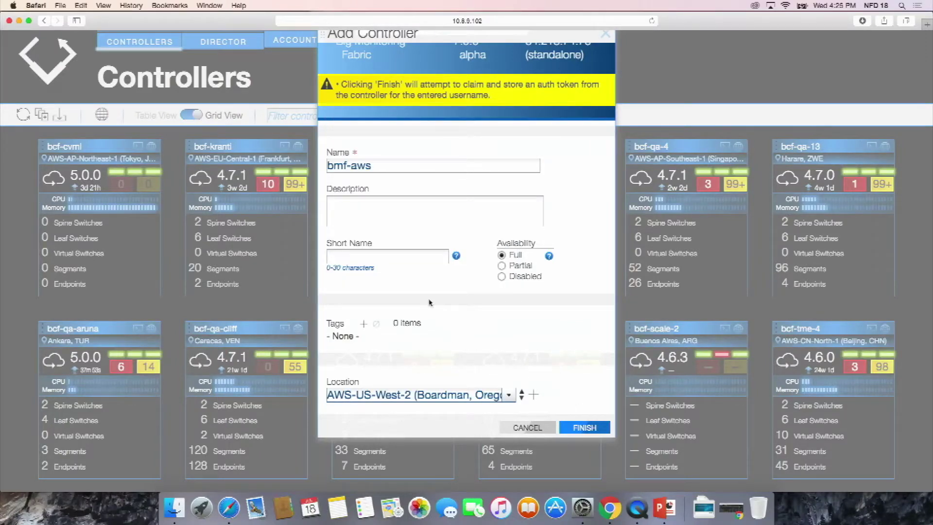
left_click(102, 114)
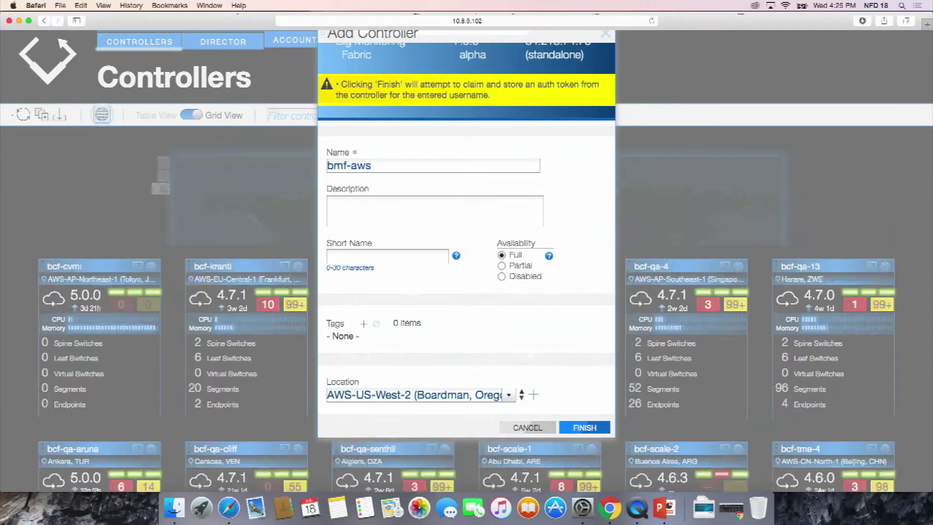
left_click(584, 427)
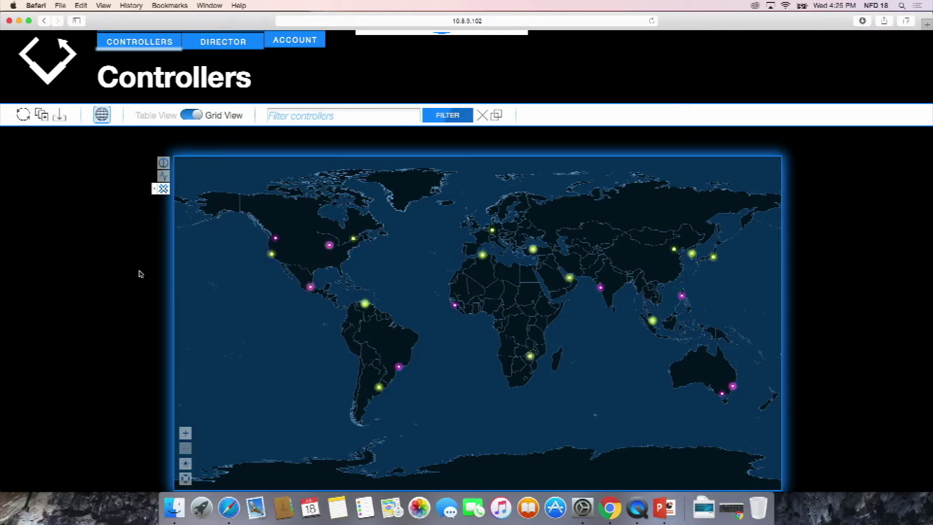
- Find the bmf-aws tile in the controller grid, then open the HQ BCF-EC controller's details
scroll(141, 259, "down", 2)
scroll(141, 259, "down", 10)
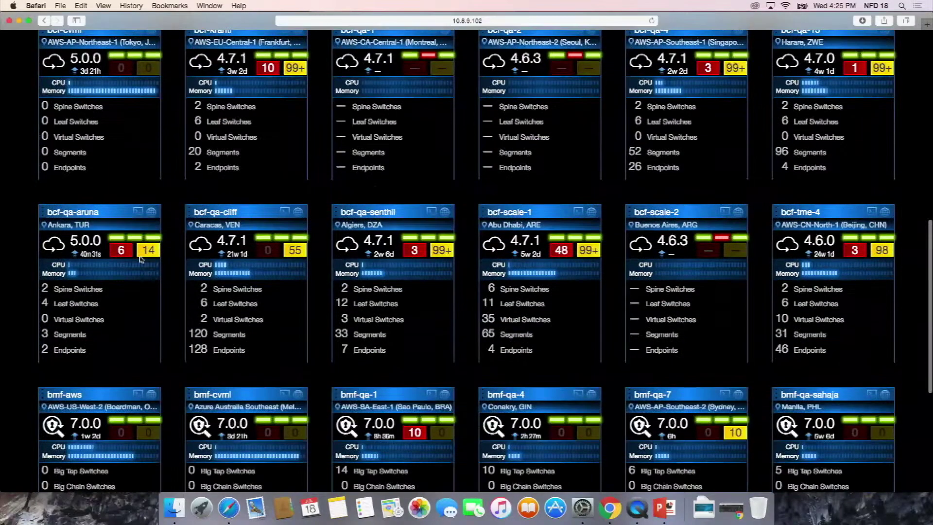
scroll(140, 259, "down", 4)
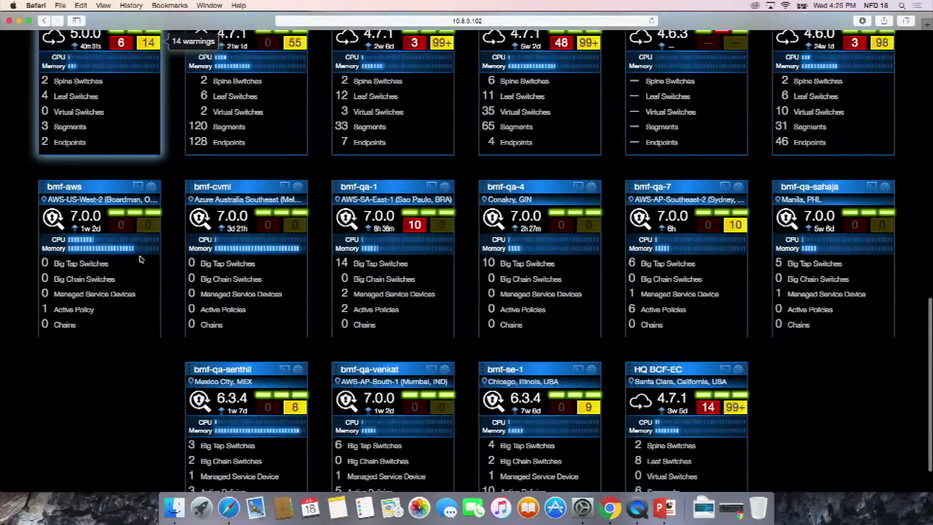
left_click(660, 372)
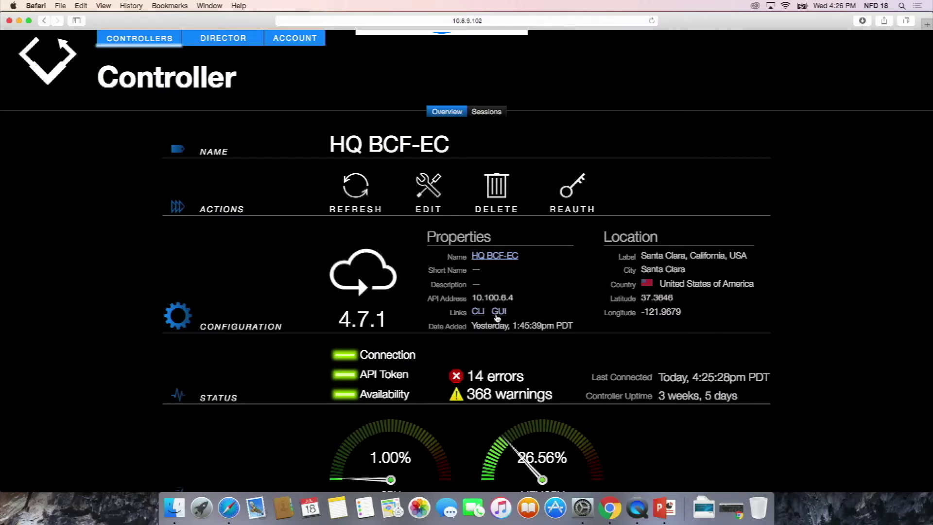
- Launch HQ BCF-EC's Big Cloud Fabric dashboard from its GUI link in a new tab
left_click(499, 313)
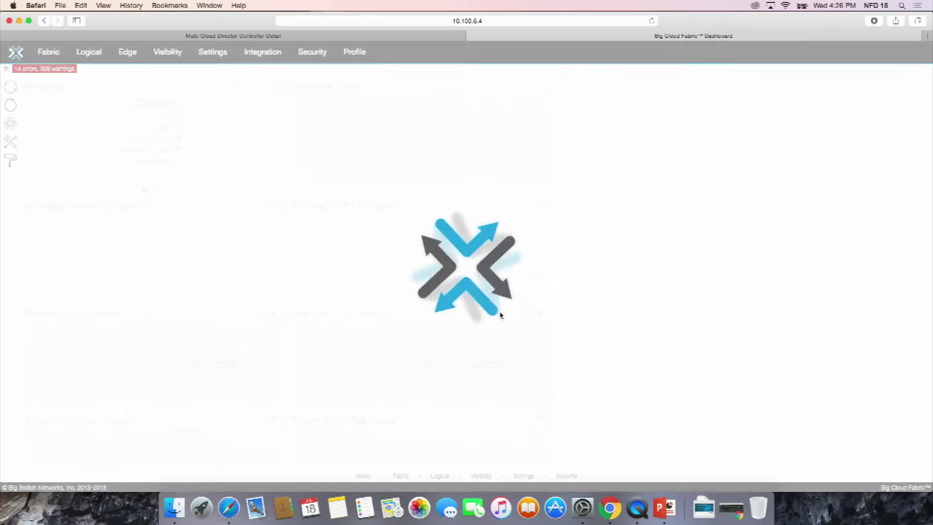
- Show the Logical > Tenant VPCs page listing the fabric's 8 tenants
left_click(87, 64)
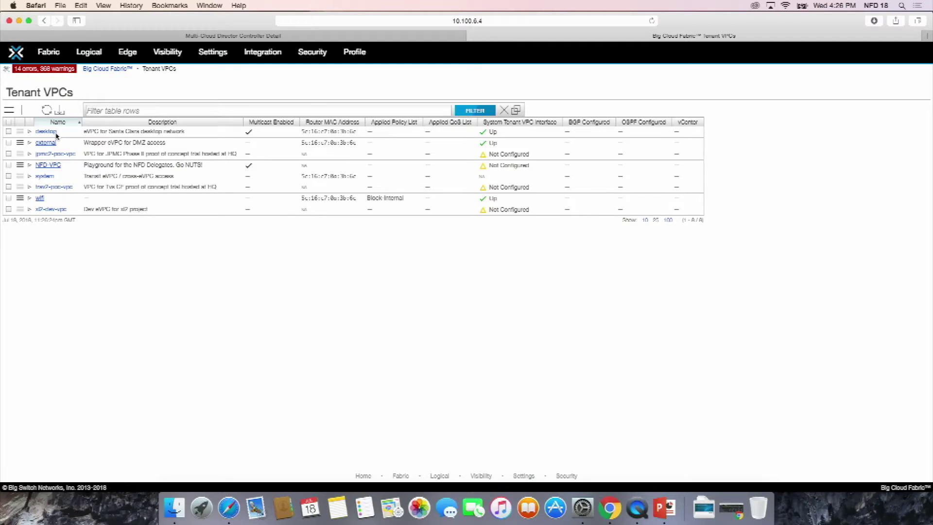
mouse_move(54, 56)
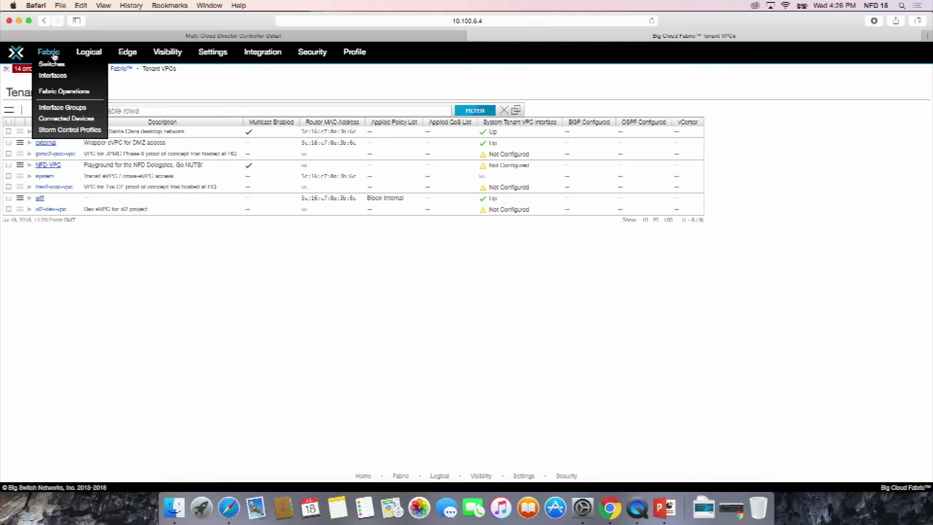
- Open the Fabric topology, toggle between rear and front switch panels, and turn off Device Labels
left_click(55, 56)
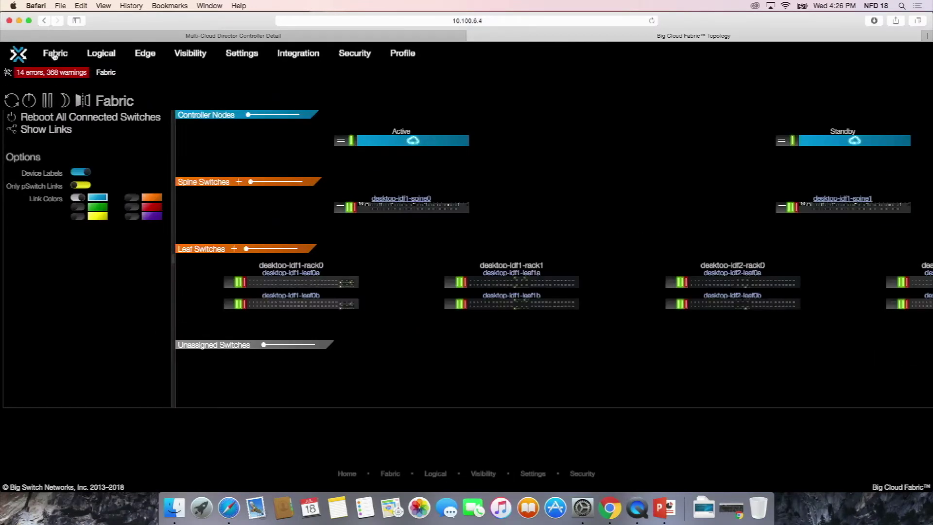
mouse_move(54, 57)
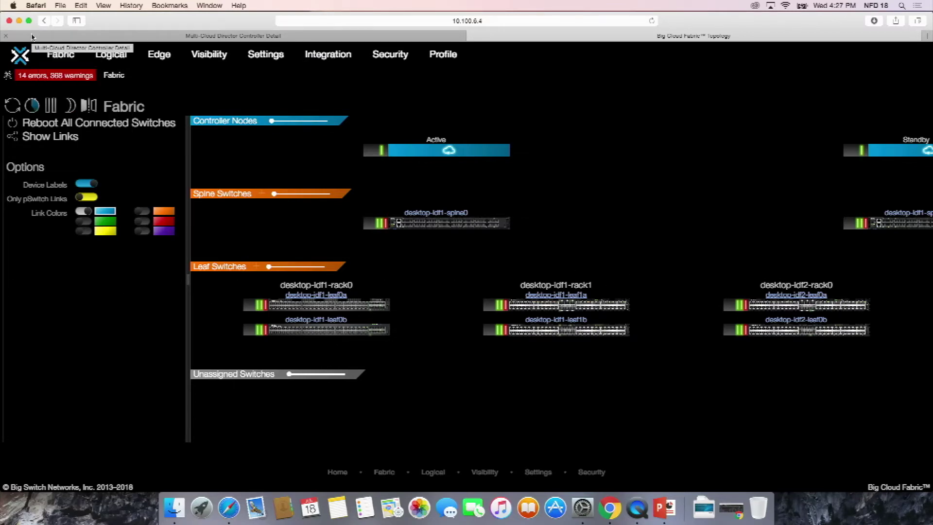
left_click(89, 106)
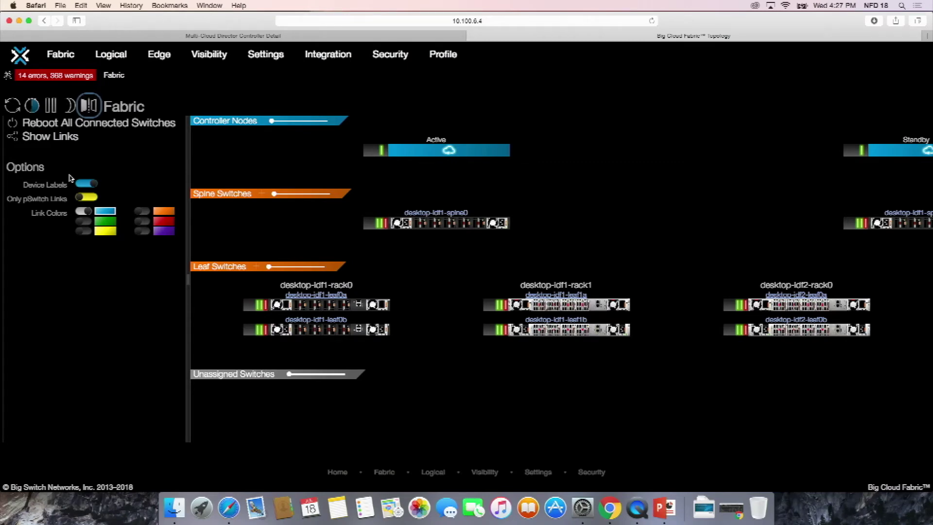
left_click(77, 185)
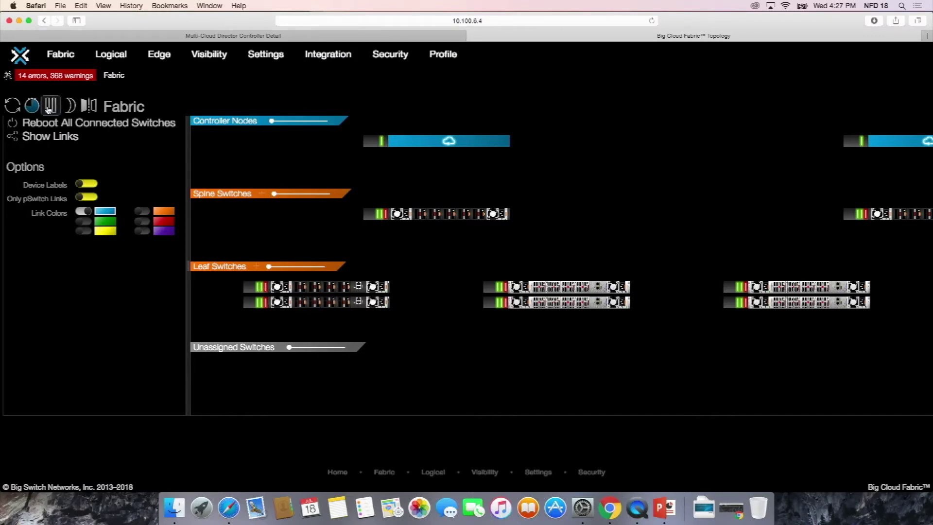
left_click(88, 106)
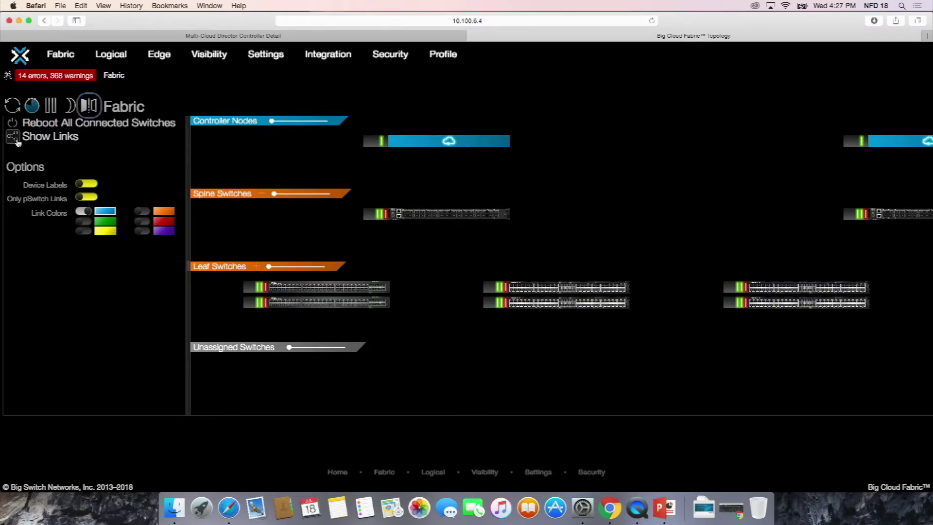
- Show links between switches and open the desktop-idf1-spine0 (Dell S6010) spine switch page
left_click(13, 136)
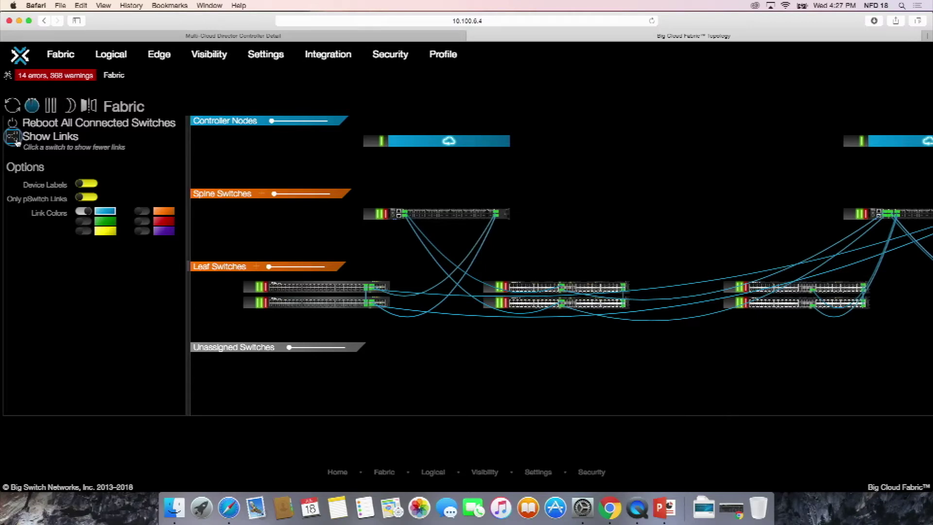
left_click(16, 140)
left_click(430, 217)
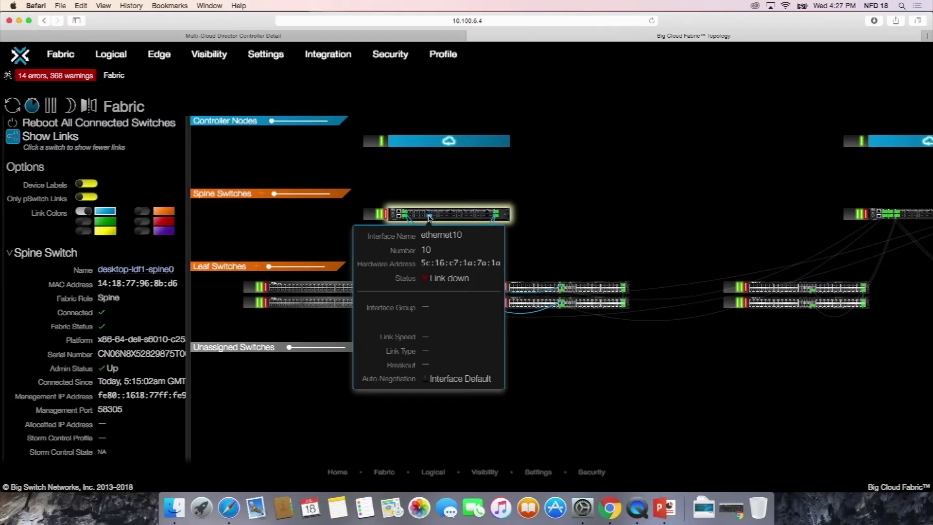
left_click(112, 271)
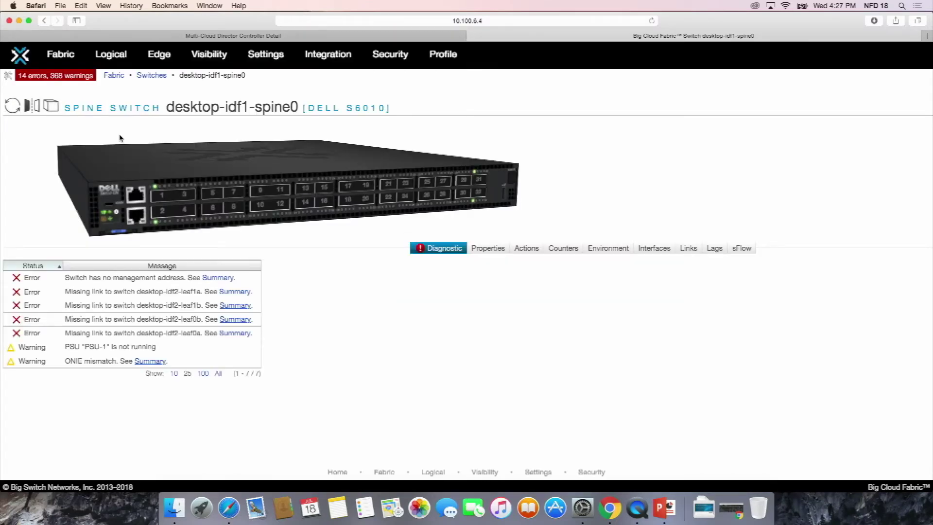
- Flip the desktop-idf1-spine0 chassis image to its rear and back, then toggle the flat front view
left_click(33, 106)
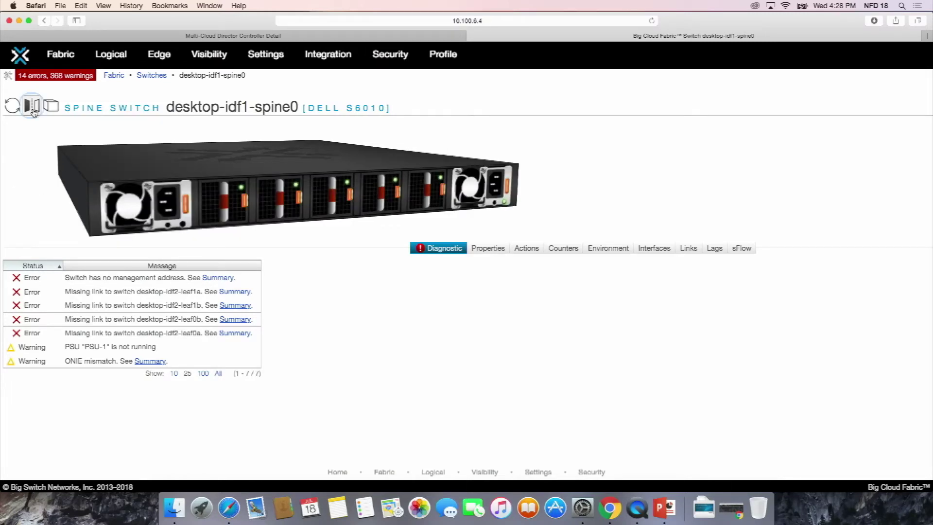
left_click(32, 108)
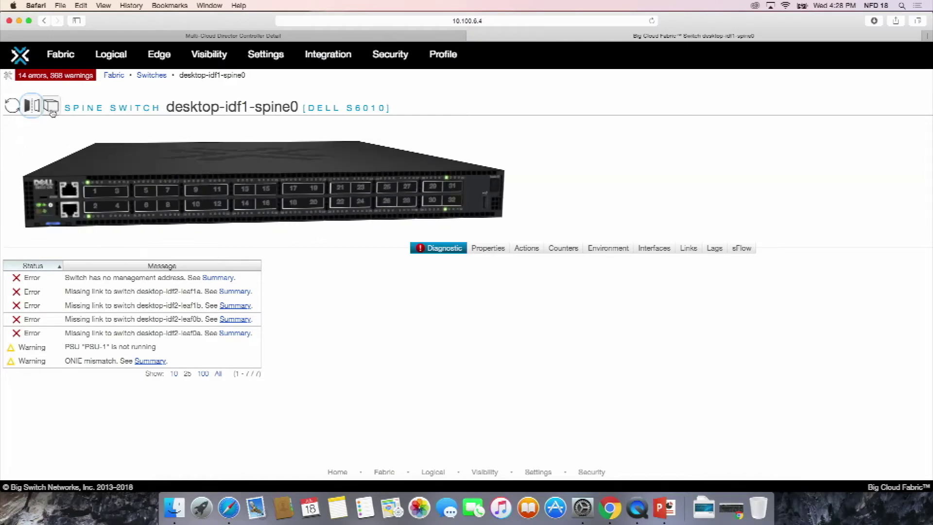
left_click(51, 106)
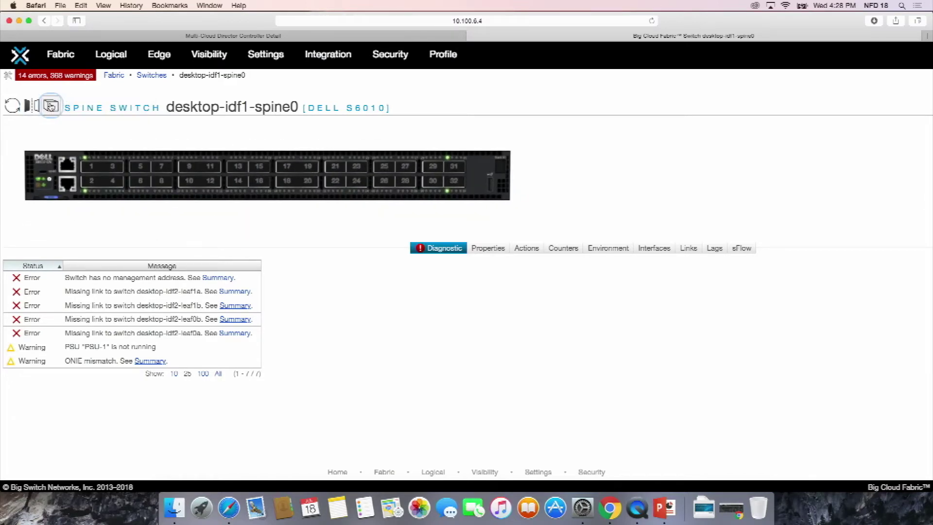
left_click(50, 106)
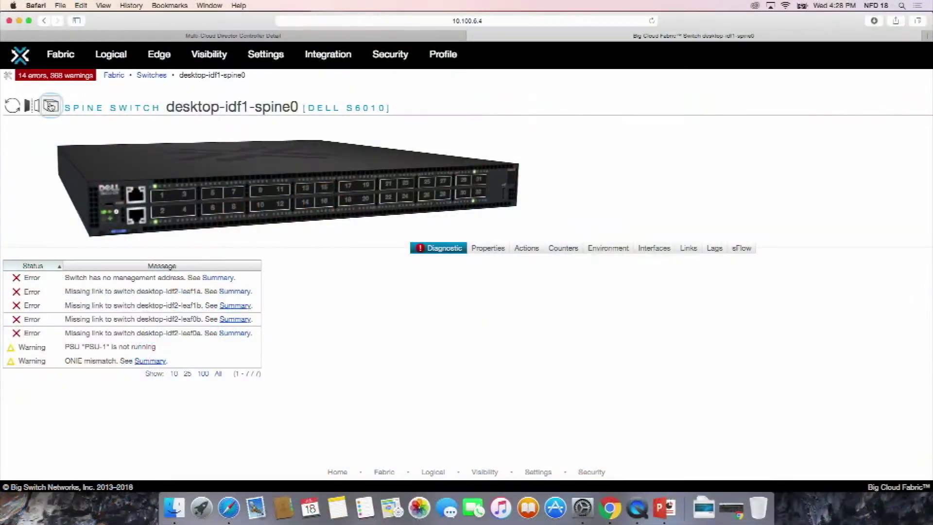
- Close the fabric controller tab and open CONTROLLERS > Switches
left_click(51, 106)
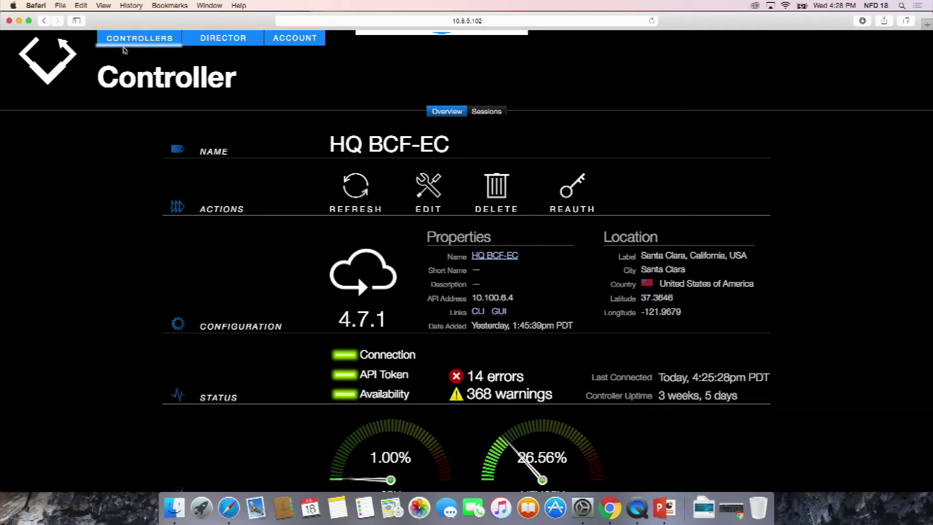
mouse_move(129, 39)
left_click(132, 77)
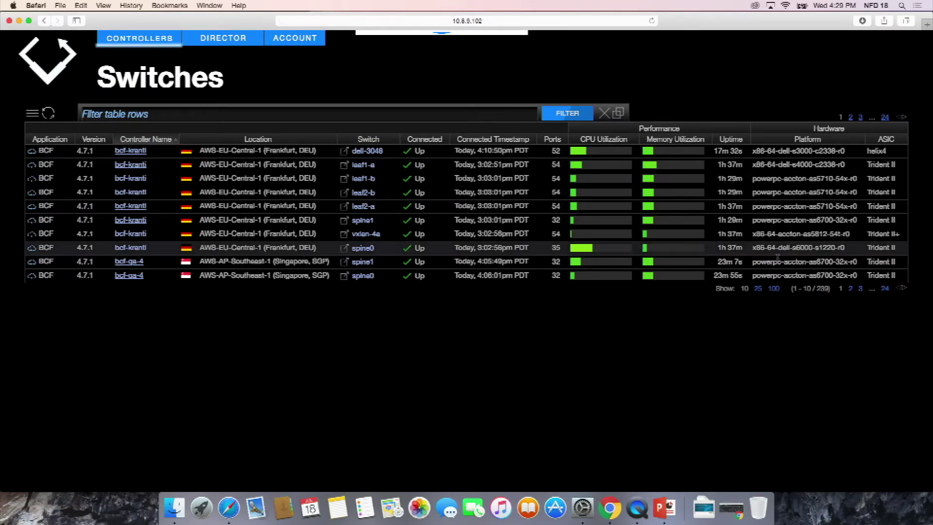
- Show 100 switches per page in the Switches table
key("super+equal")
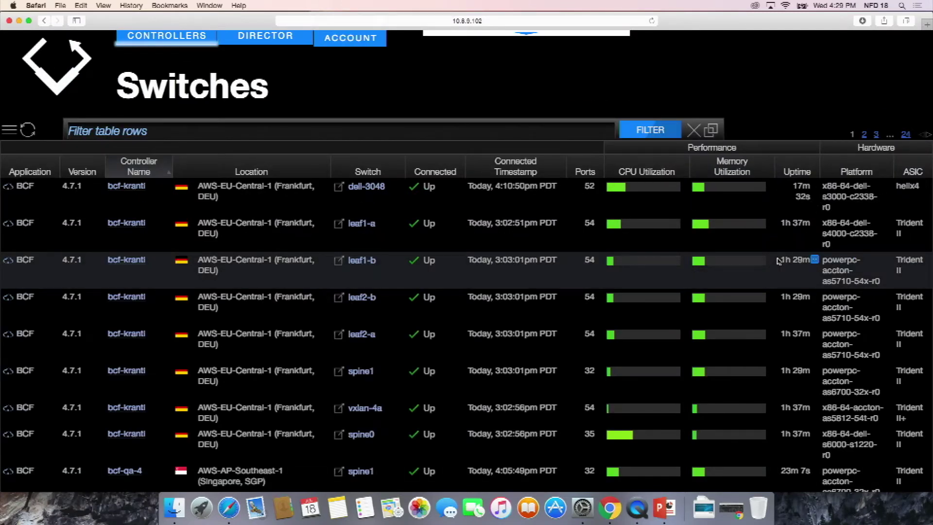
key("super+minus")
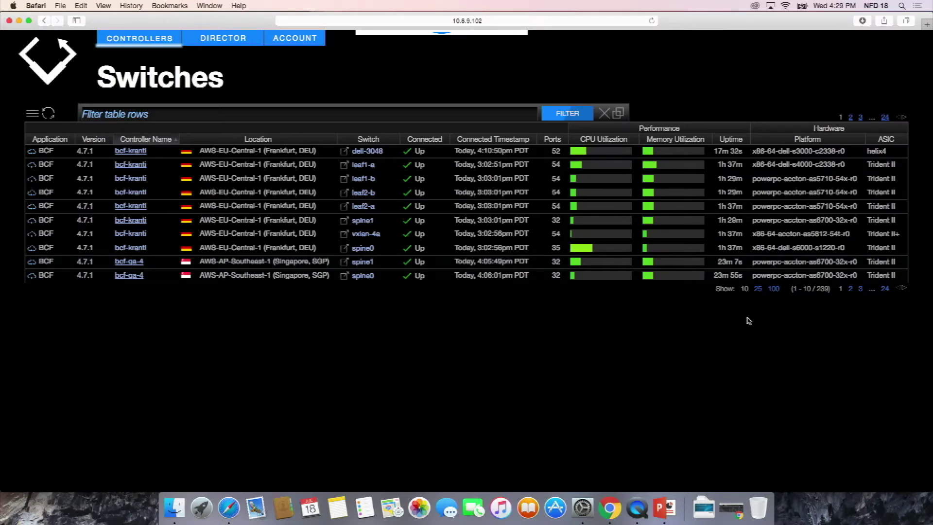
left_click(768, 288)
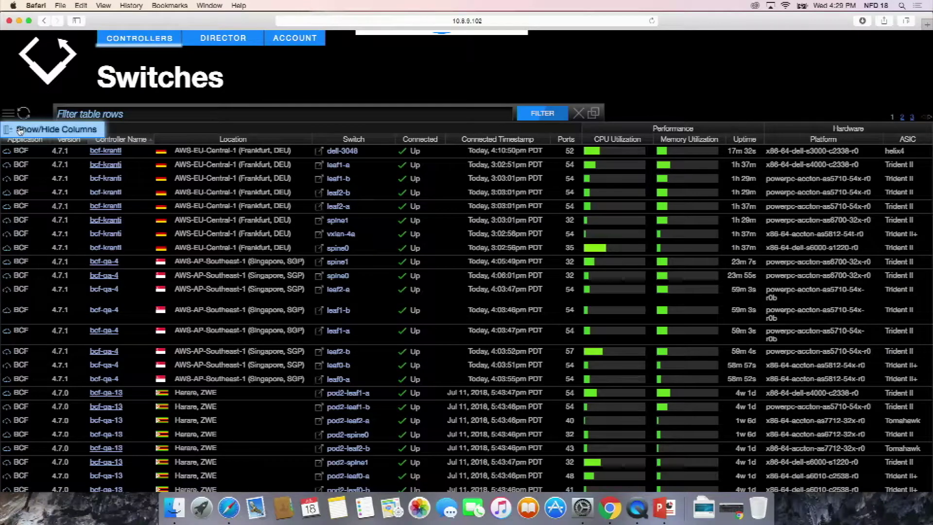
- Hide the Connected and Connected Timestamp columns and sort by CPU Utilization
left_click(9, 114)
left_click(324, 302)
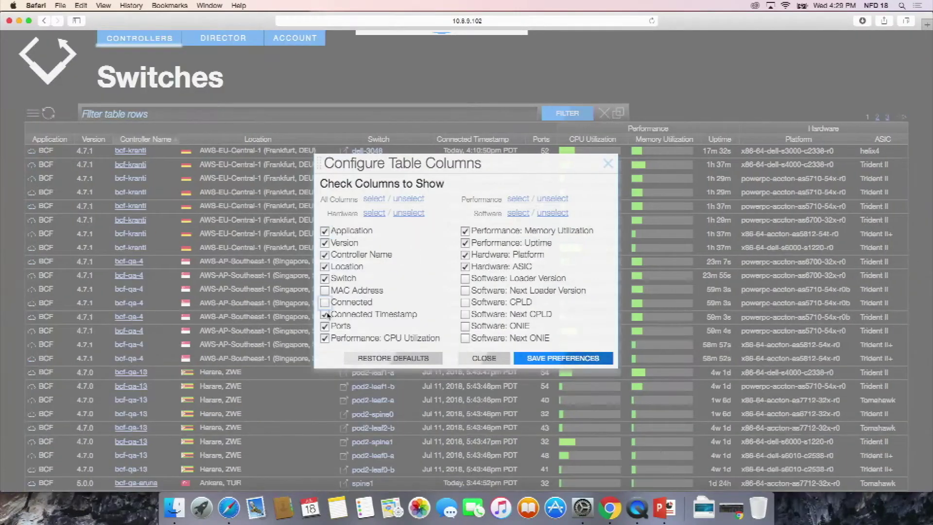
left_click(324, 314)
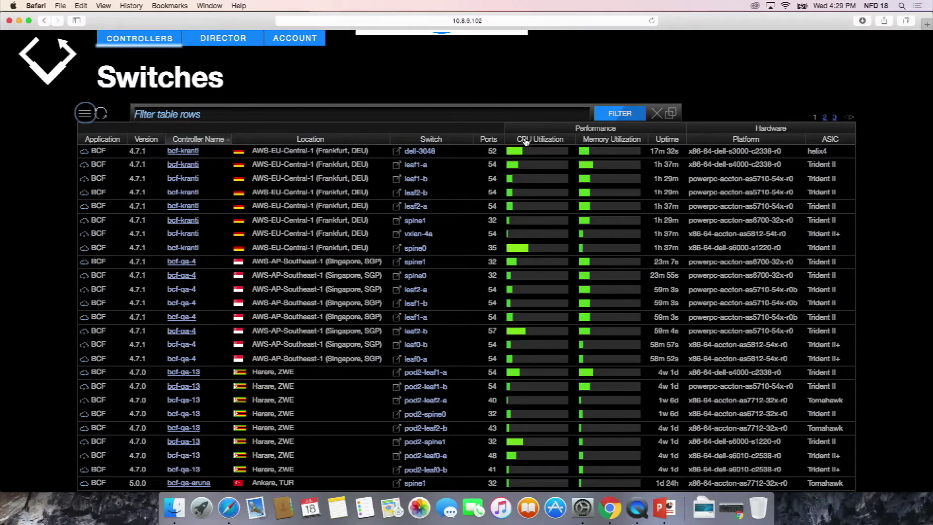
left_click(525, 141)
- Sort by highest CPU, filter to platform x86-64-dell-s4048t-c2338-r0, and open switch l2ztn-s4048T-1
left_click(548, 141)
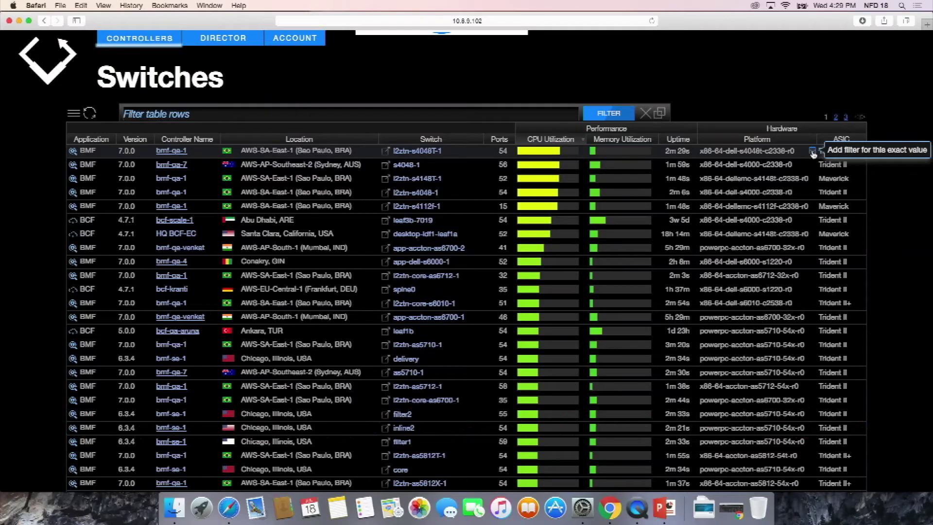
left_click(812, 153)
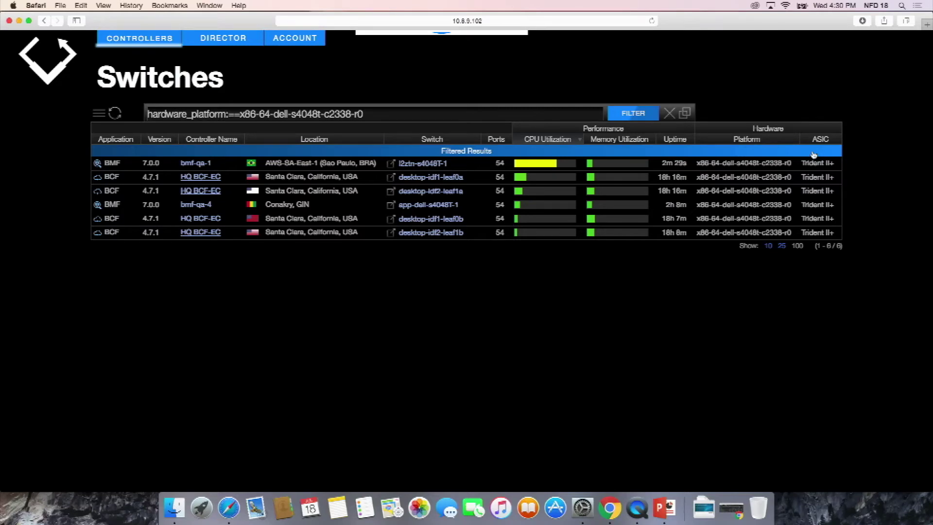
left_click(437, 164)
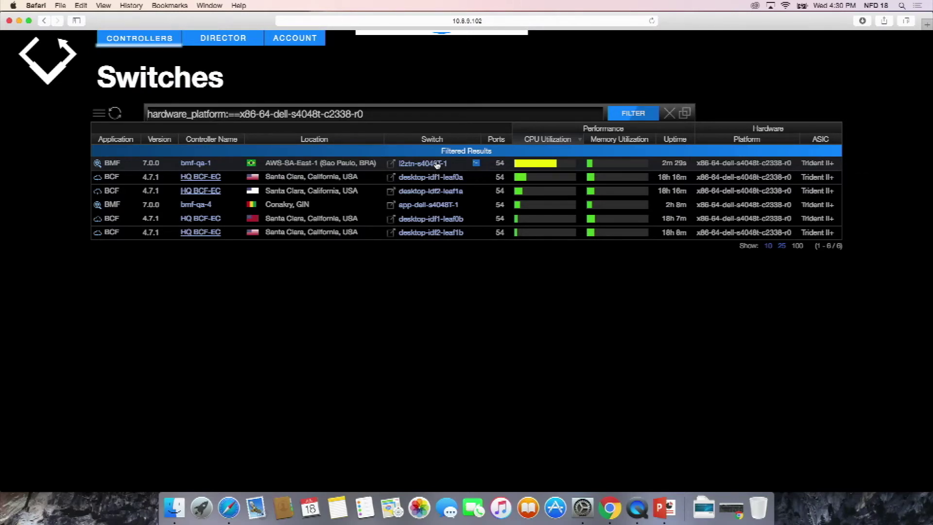
left_click(553, 109)
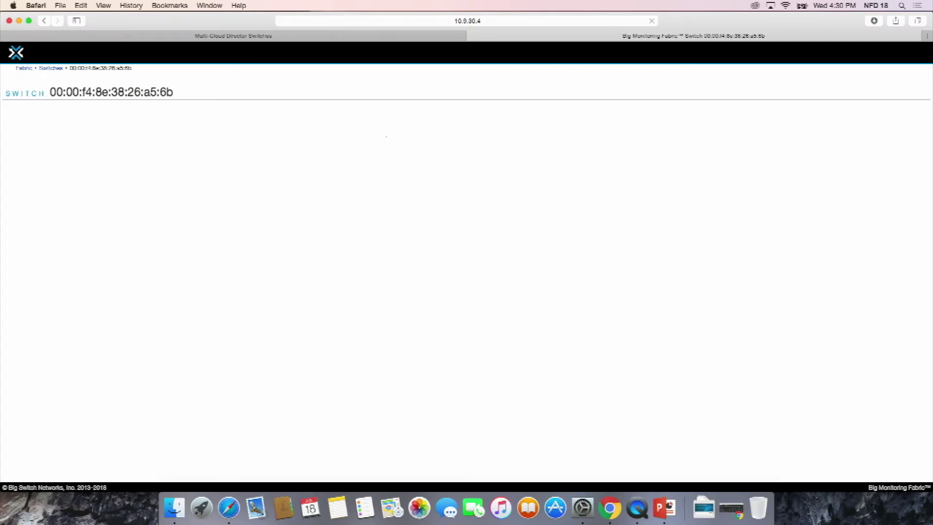
- Review switch l2ztn-s4048T-1's page, close its tab with Cmd+W, and open CONTROLLERS > Manage
mouse_move(235, 33)
left_mouse_down()
mouse_move(256, 37)
mouse_move(235, 19)
left_mouse_up()
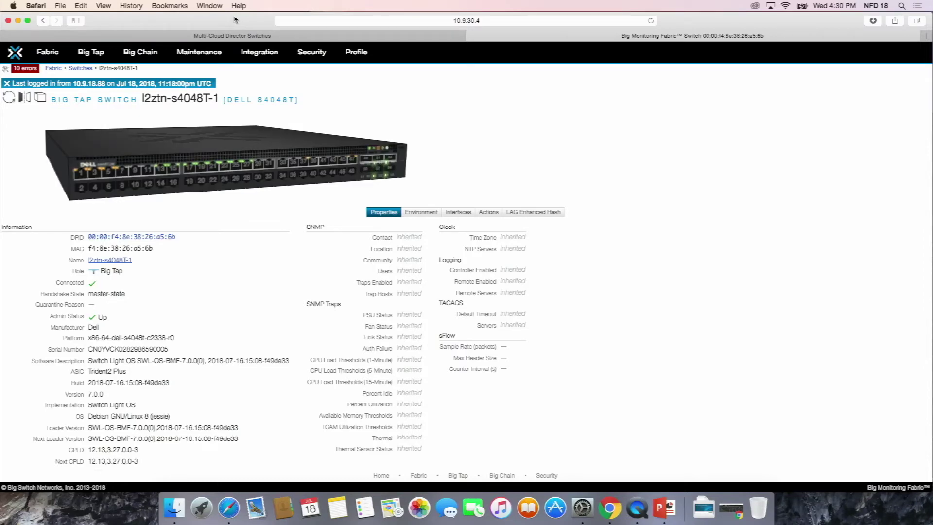
key("super+w")
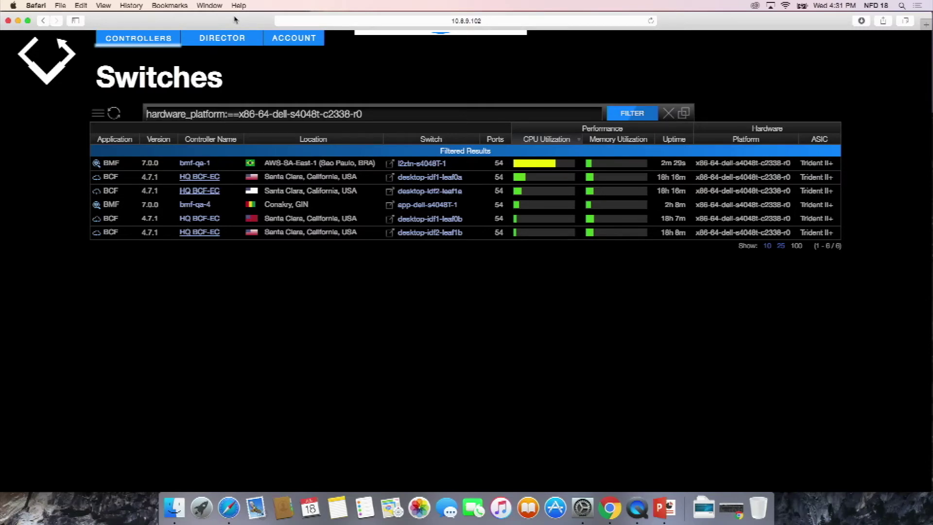
left_click(125, 39)
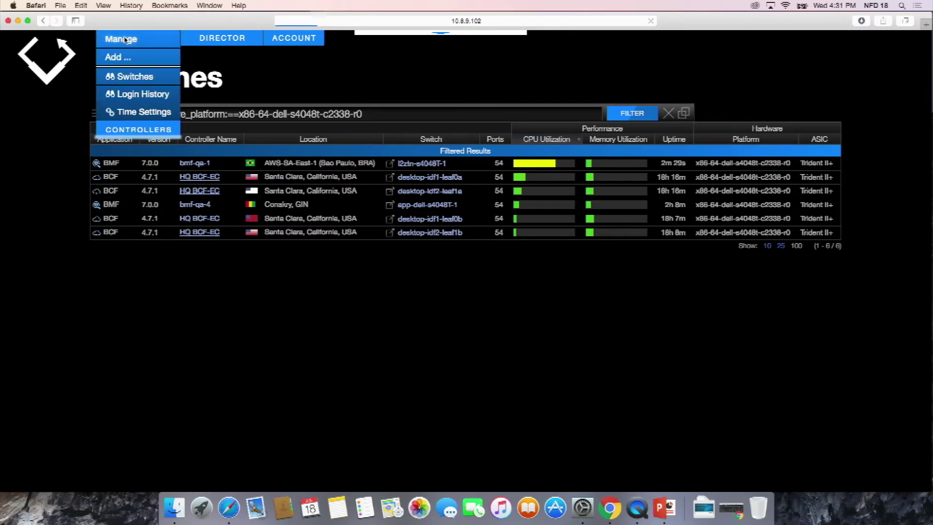